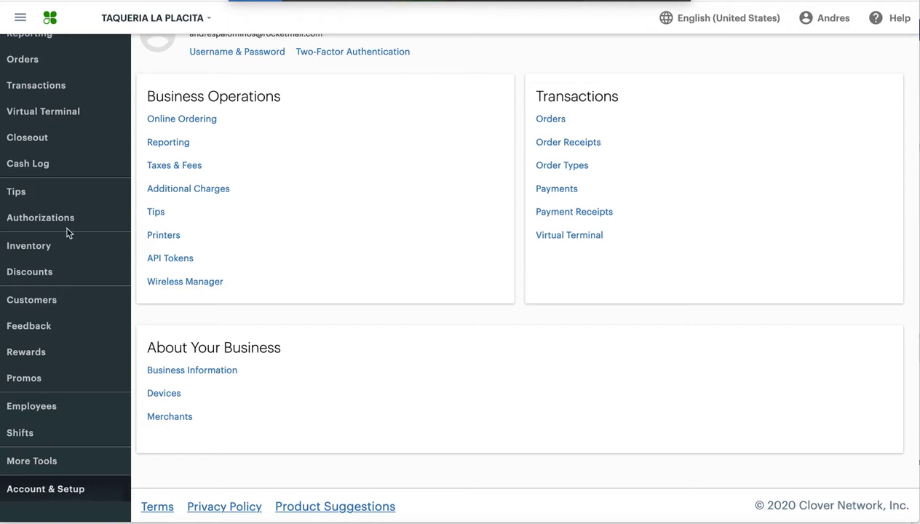
# Step: Show the account's business list, with El Mezquite and Taqueria La Placita
pyautogui.scroll(1, 67, 239)
pyautogui.scroll(-1, 68, 243)
pyautogui.scroll(1, 68, 242)
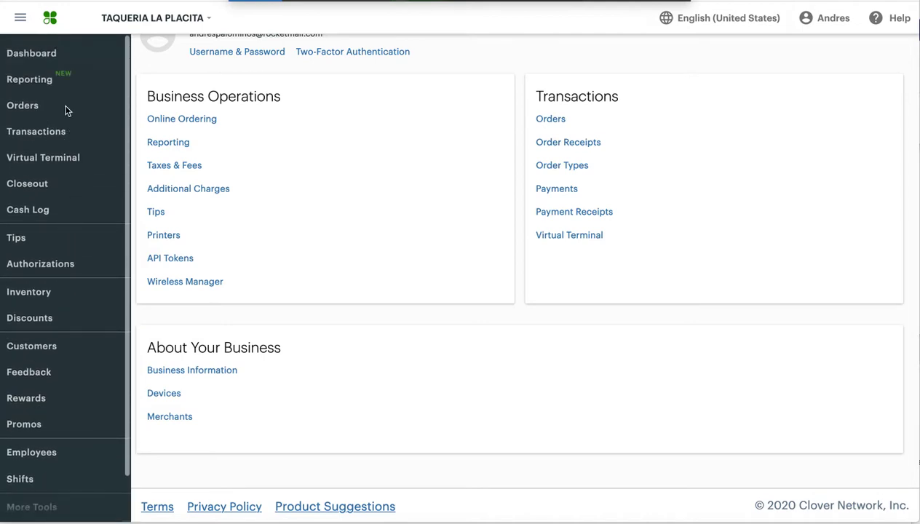
pyautogui.scroll(-1, 76, 294)
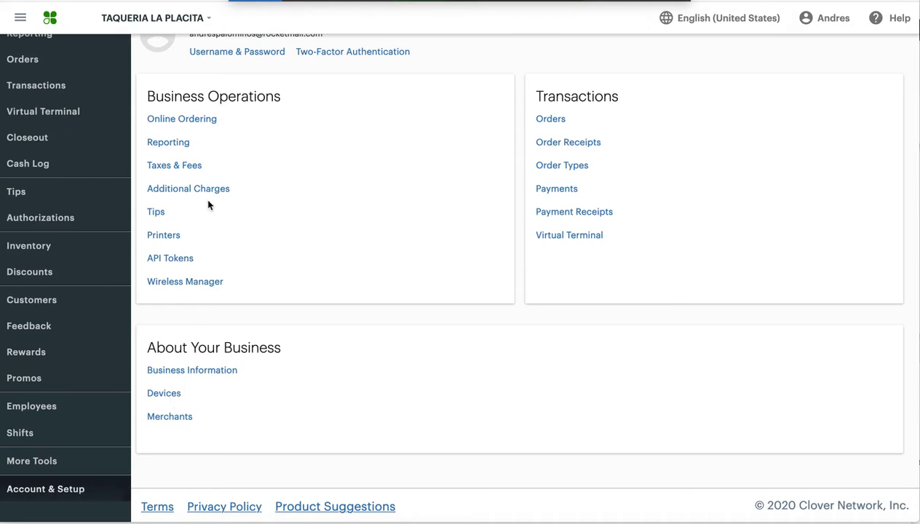
pyautogui.click(207, 20)
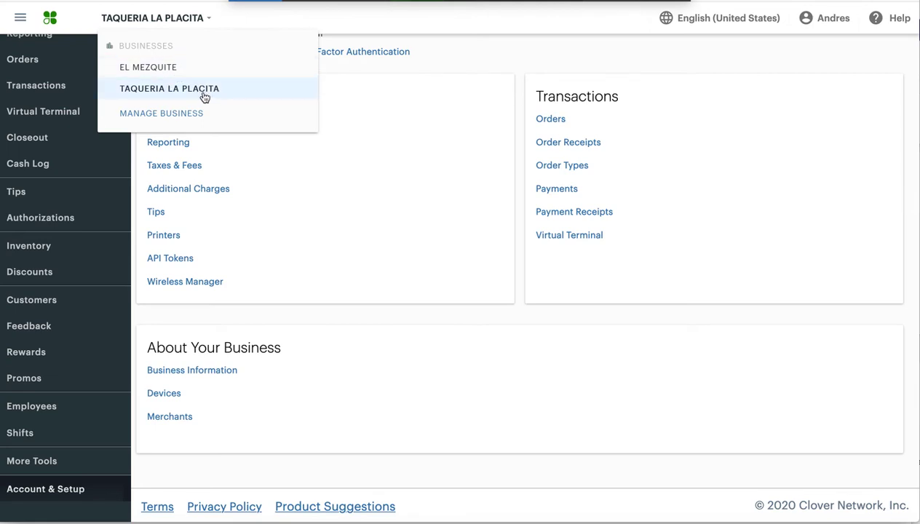
# Step: Close the business list, reopen it, then close it with Taqueria La Placita still selected
pyautogui.click(208, 20)
pyautogui.click(209, 22)
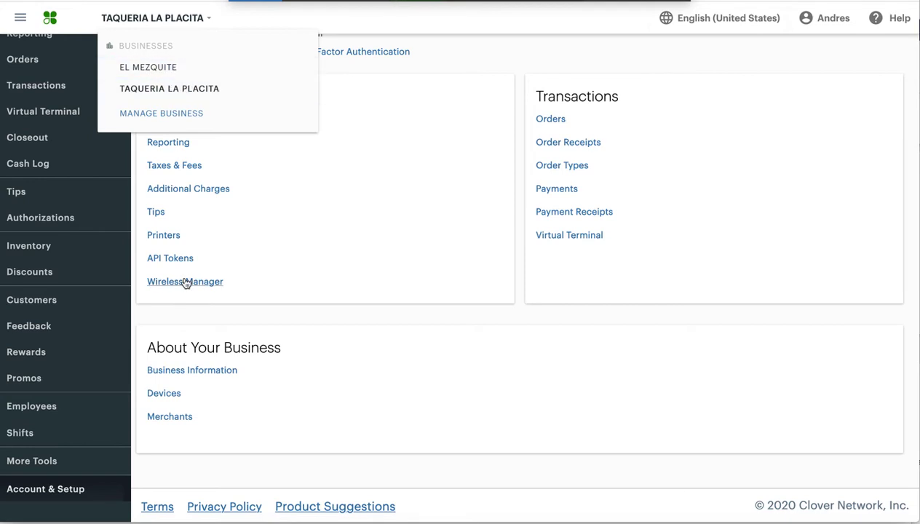
pyautogui.click(145, 321)
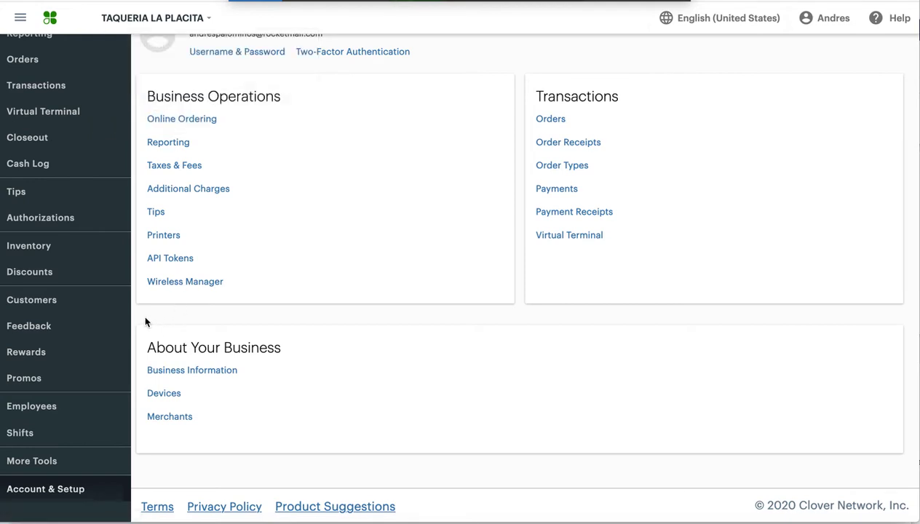
# Step: Turn on Order note and Show customer info in Order Receipts and save
pyautogui.click(565, 142)
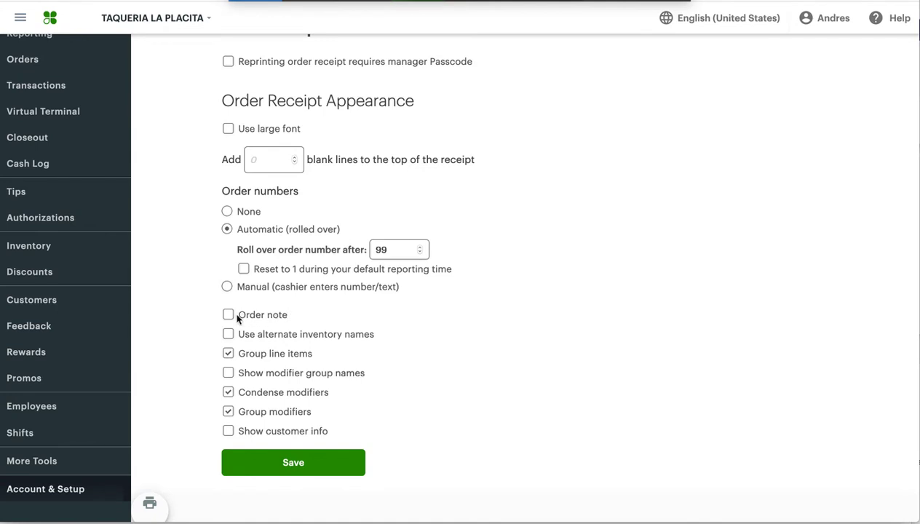
pyautogui.click(228, 314)
pyautogui.scroll(-1, 199, 380)
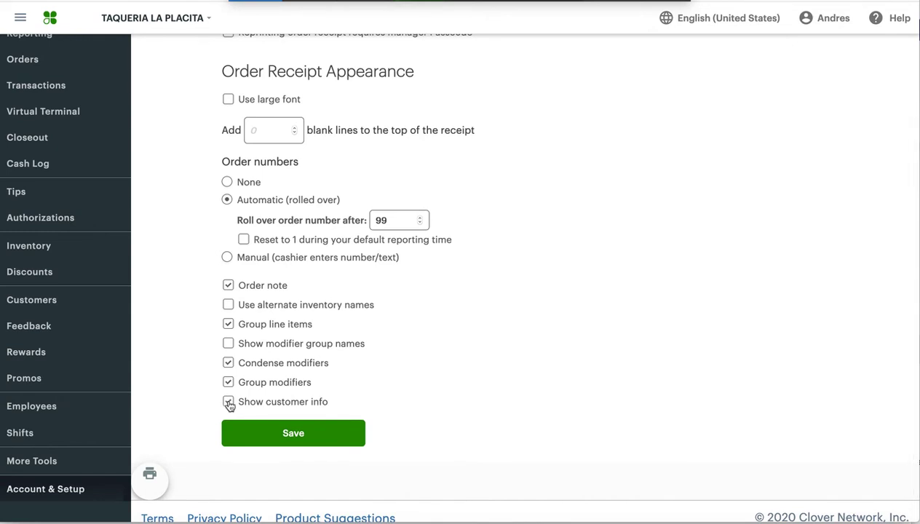
pyautogui.click(229, 404)
pyautogui.click(274, 436)
pyautogui.scroll(3, 182, 427)
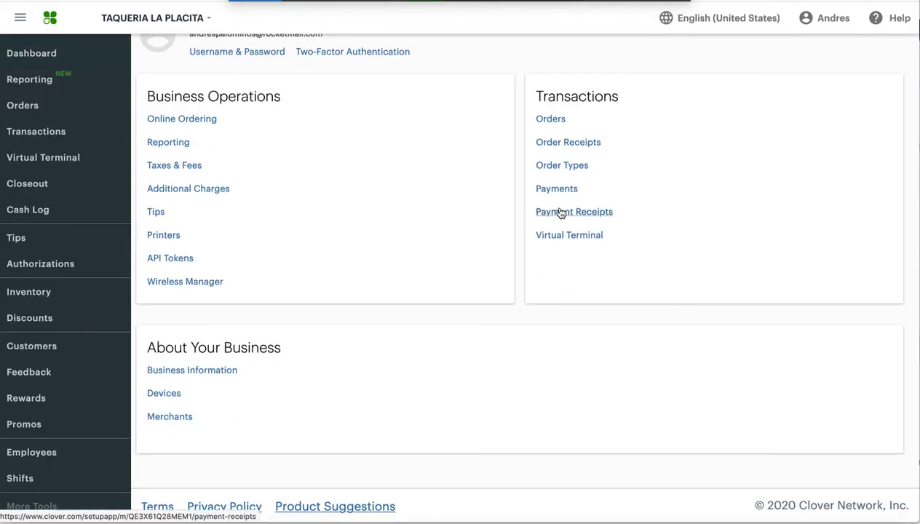
# Step: Enable Customer Information on Payment Receipts and save the setting
pyautogui.click(560, 212)
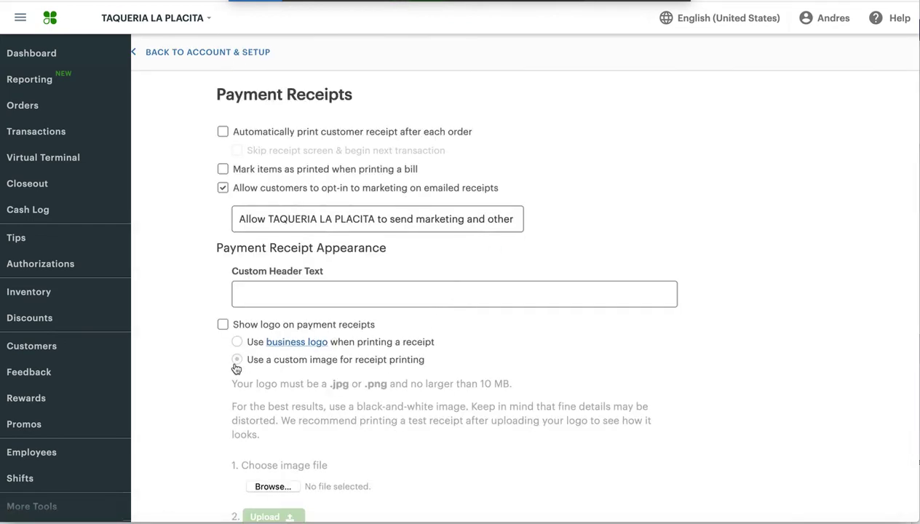
pyautogui.scroll(-2, 234, 362)
pyautogui.scroll(-5, 235, 362)
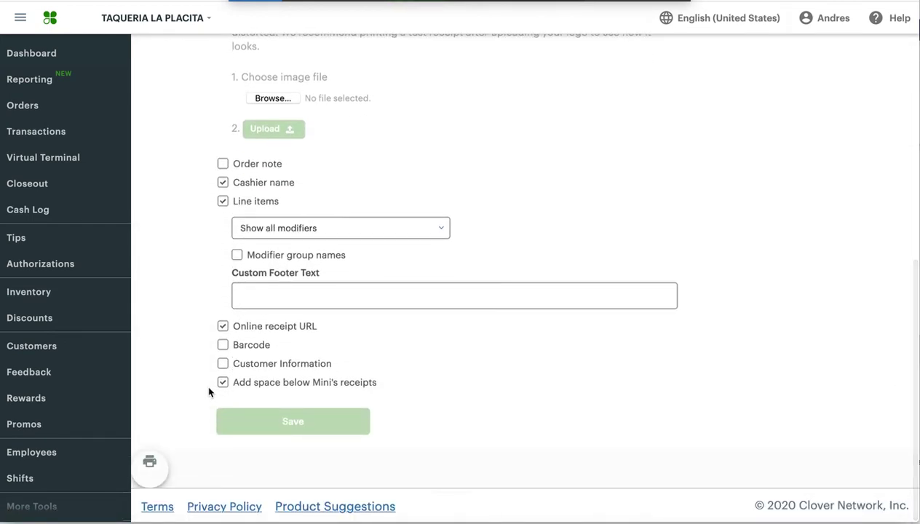
pyautogui.click(223, 365)
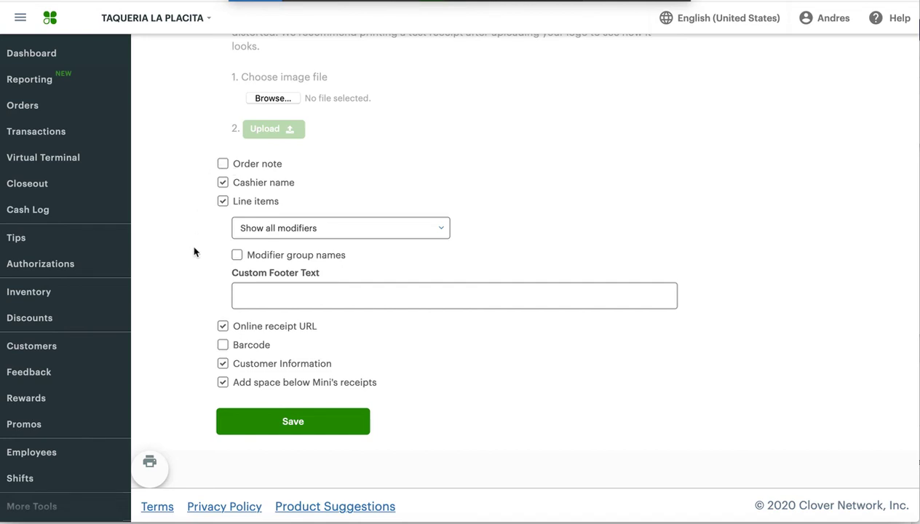
pyautogui.scroll(1, 195, 253)
pyautogui.scroll(-1, 194, 251)
pyautogui.scroll(-1, 200, 312)
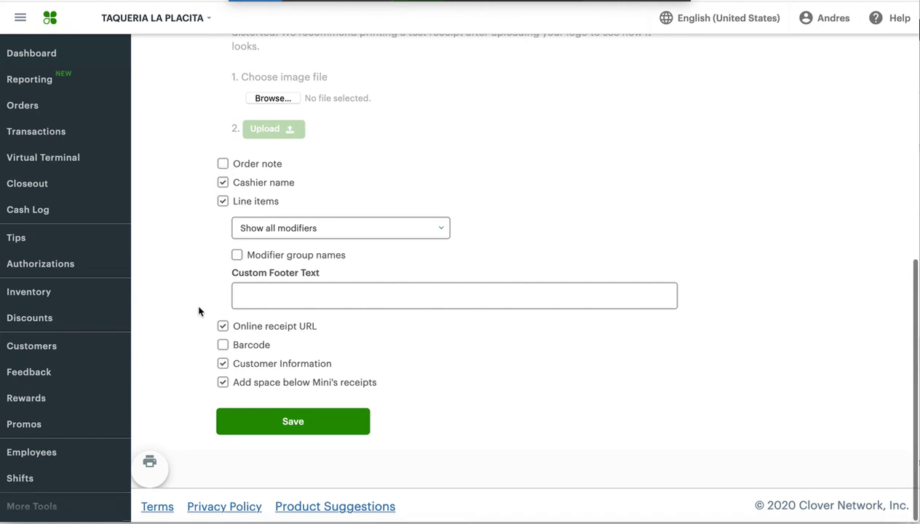
pyautogui.click(254, 426)
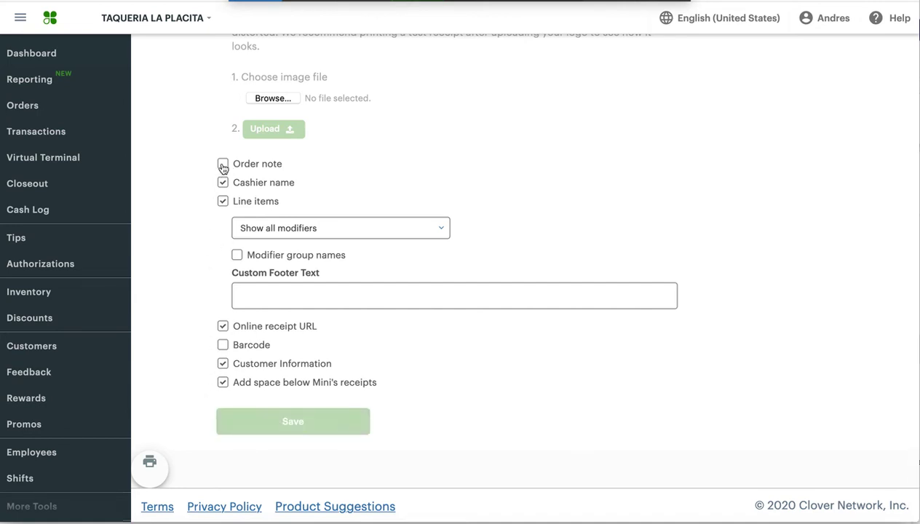
pyautogui.scroll(2, 213, 325)
pyautogui.scroll(6, 211, 152)
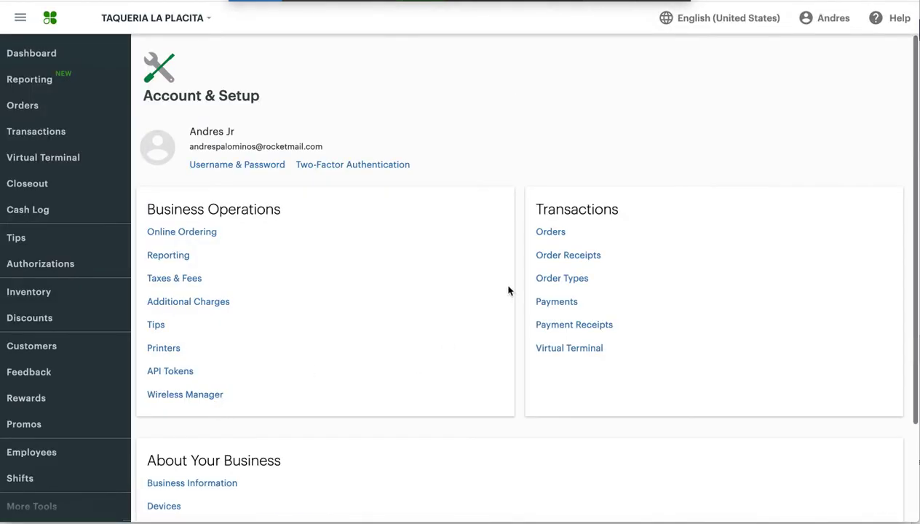
pyautogui.click(544, 233)
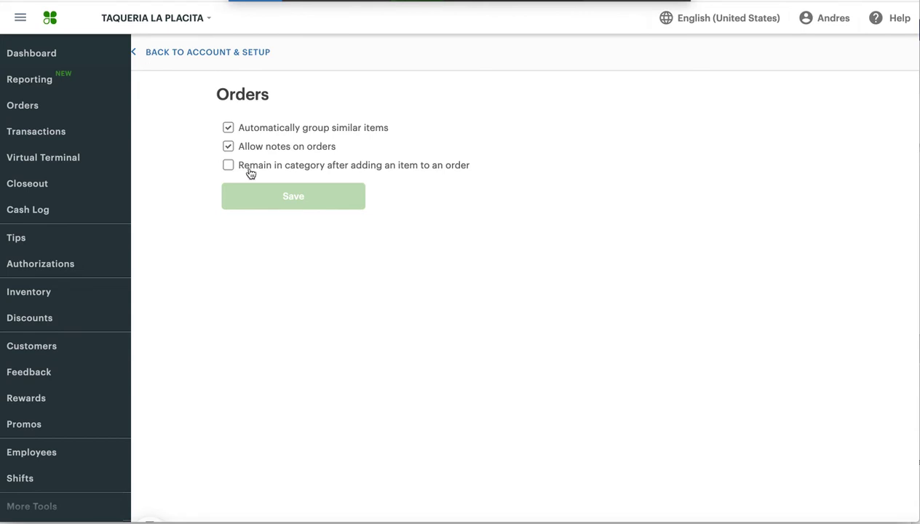
pyautogui.click(208, 52)
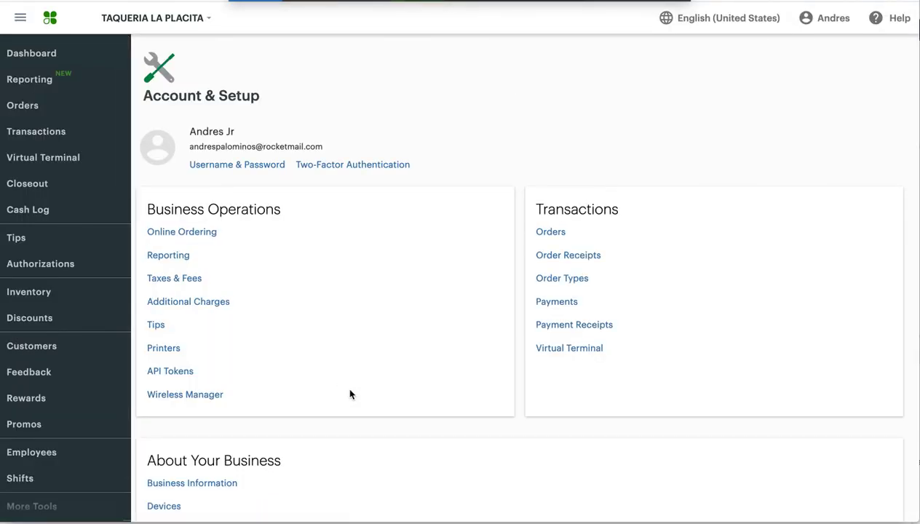
pyautogui.scroll(-2, 349, 389)
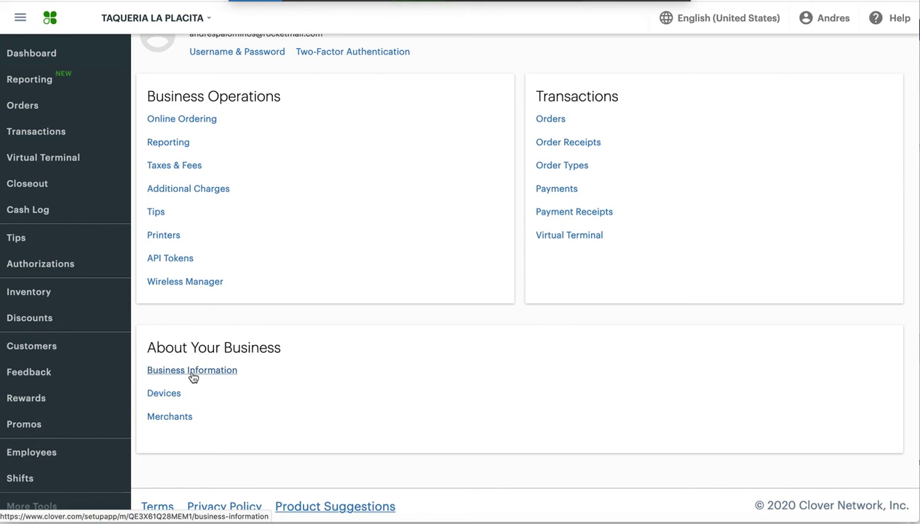
# Step: Add business hours in Business Information, set to 9:00 am–5:00 pm each day
pyautogui.click(209, 376)
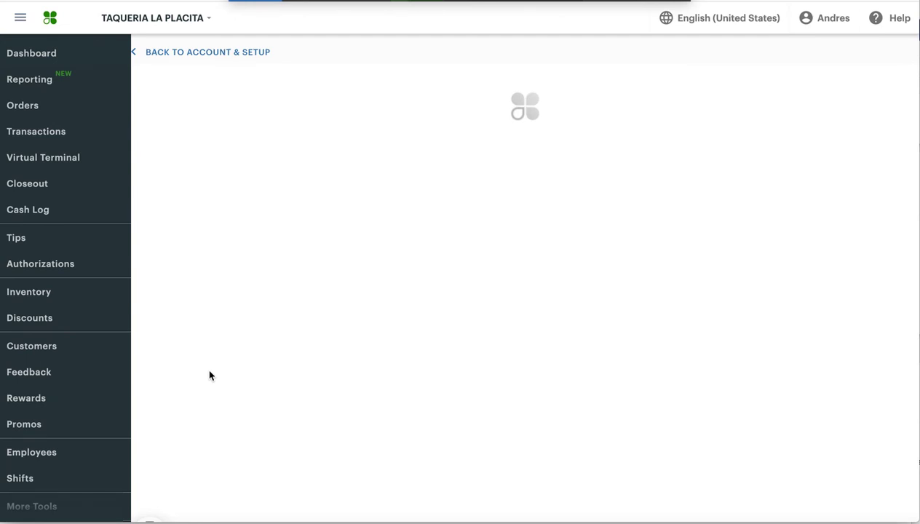
pyautogui.scroll(-6, 193, 394)
pyautogui.scroll(-4, 193, 395)
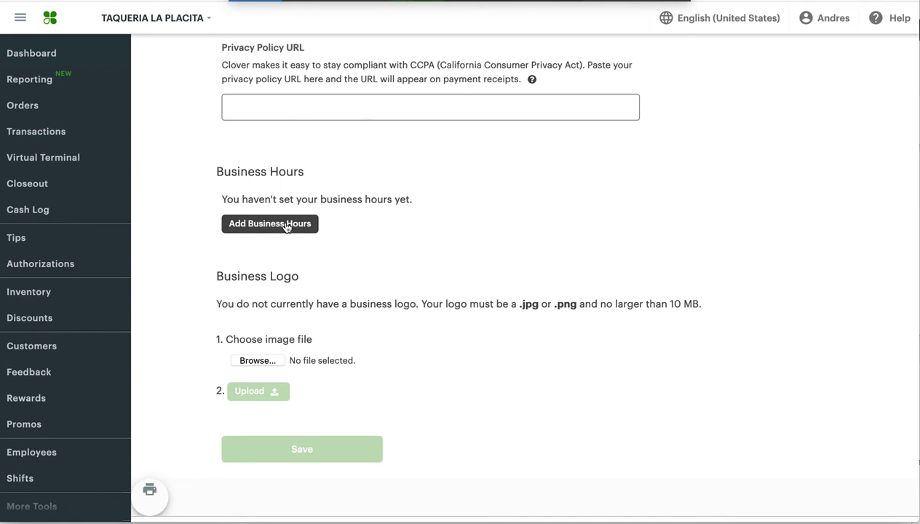
pyautogui.click(284, 223)
pyautogui.scroll(-1, 281, 285)
pyautogui.scroll(1, 337, 307)
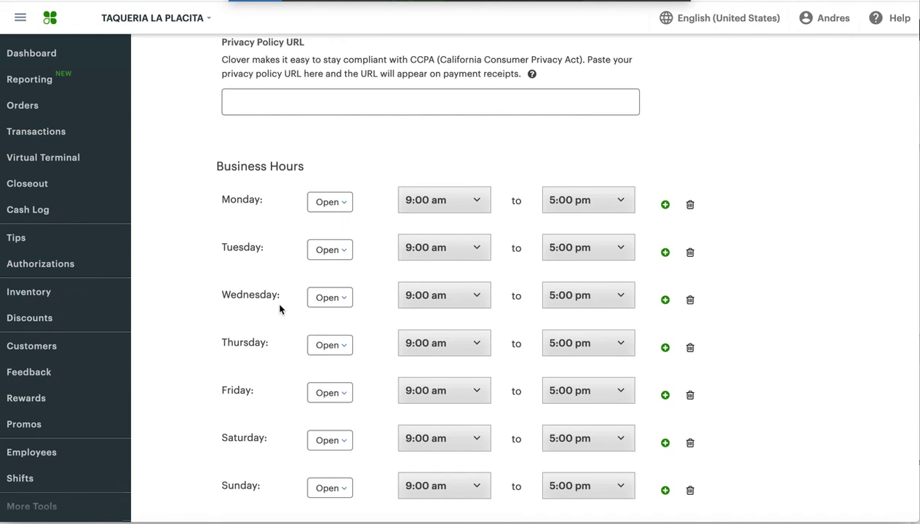
pyautogui.scroll(-2, 280, 309)
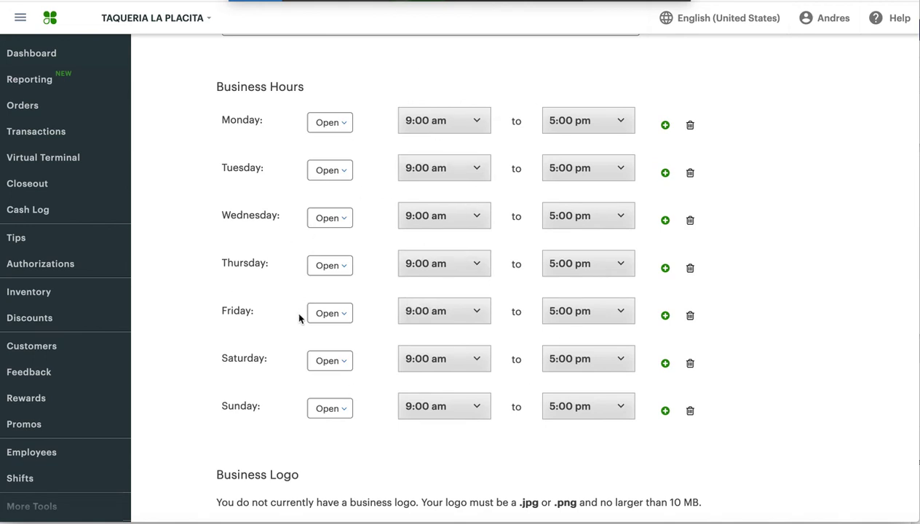
# Step: Set Saturday to Closed and save the business hours
pyautogui.click(339, 362)
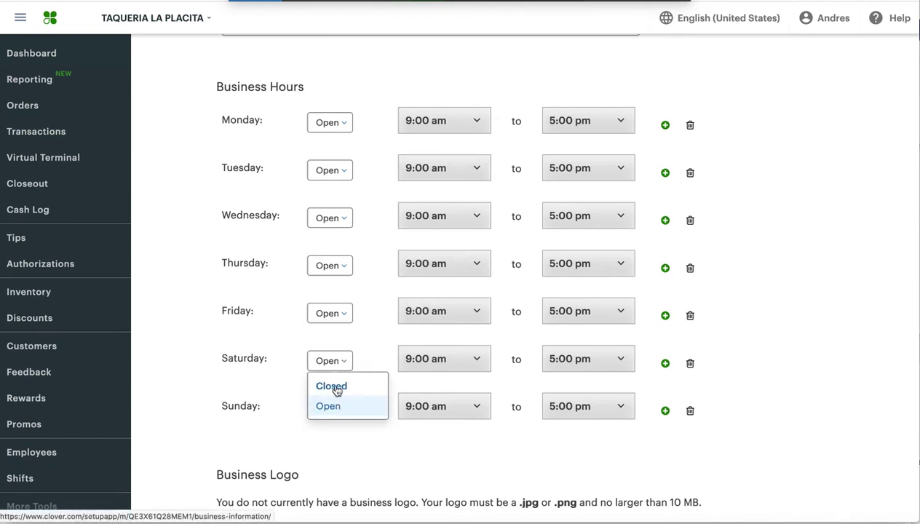
pyautogui.click(337, 386)
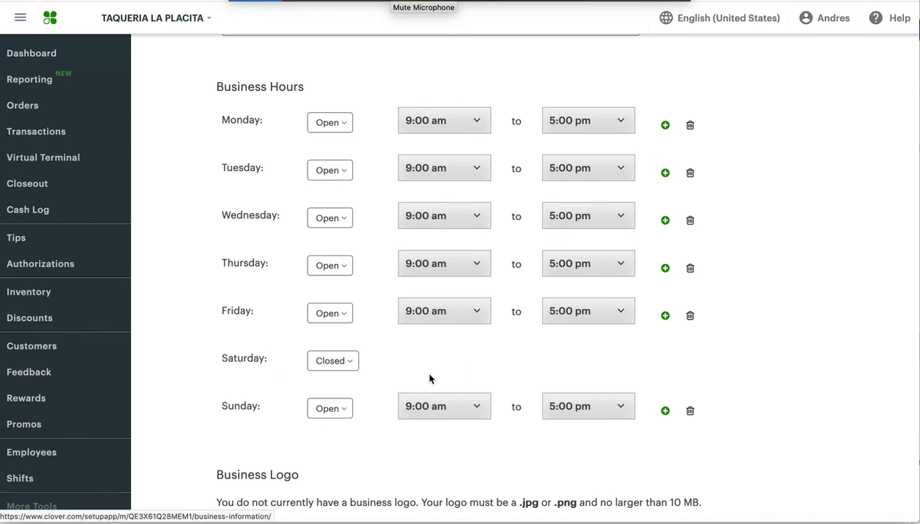
pyautogui.scroll(-5, 273, 436)
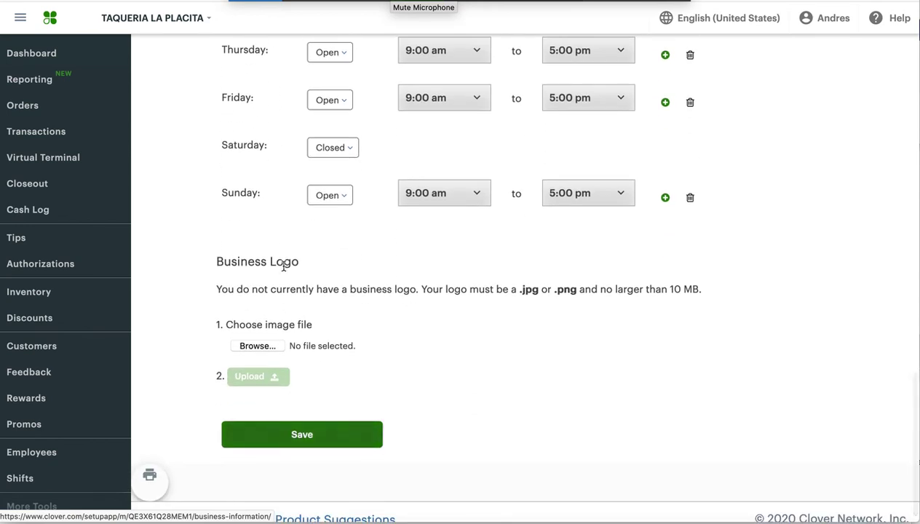
pyautogui.scroll(6, 280, 261)
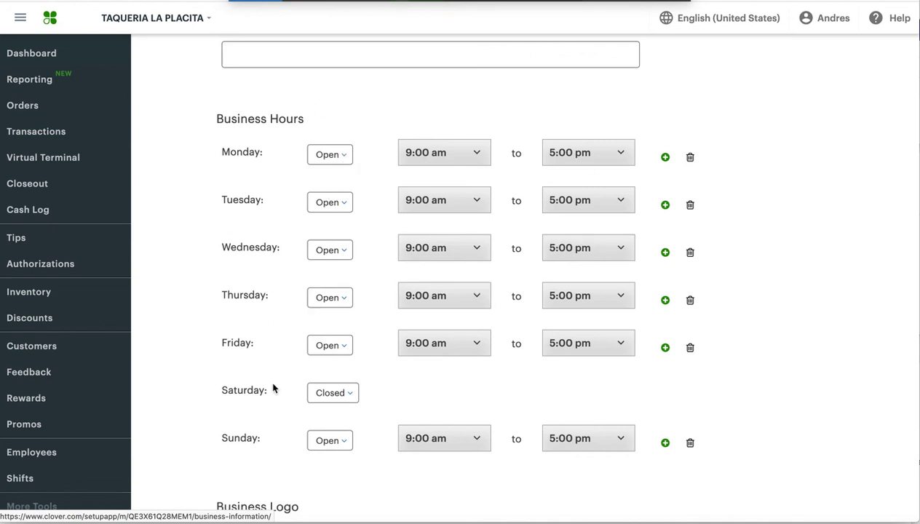
pyautogui.scroll(-5, 240, 411)
pyautogui.scroll(10, 269, 375)
pyautogui.scroll(-10, 275, 374)
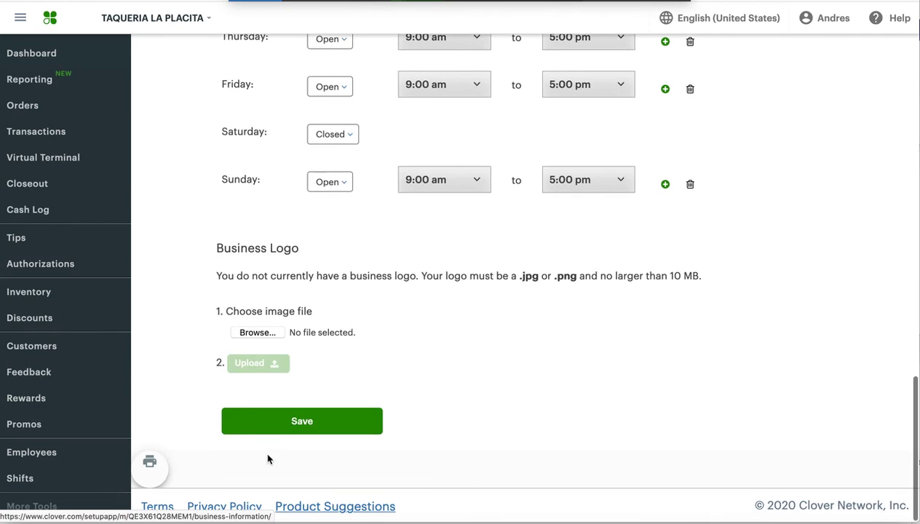
pyautogui.click(284, 429)
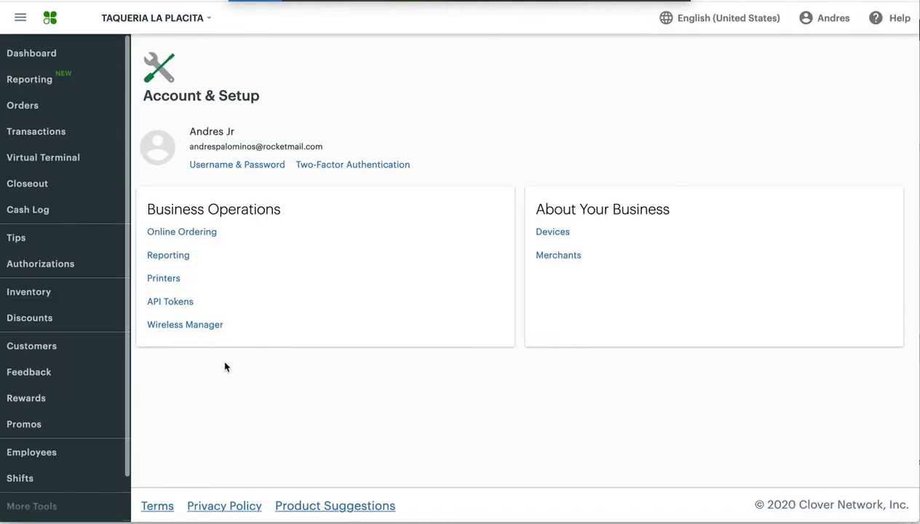
pyautogui.scroll(-2, 333, 387)
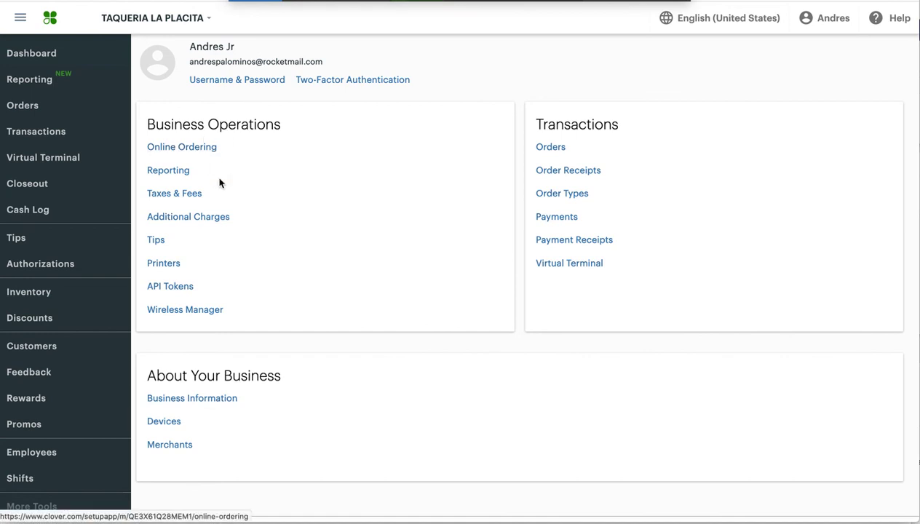
pyautogui.scroll(-1, 269, 245)
pyautogui.scroll(-1, 270, 244)
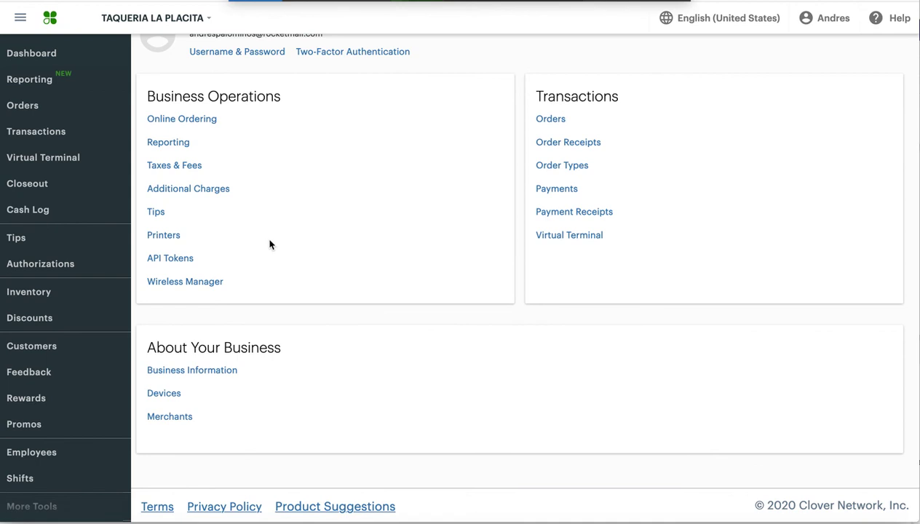